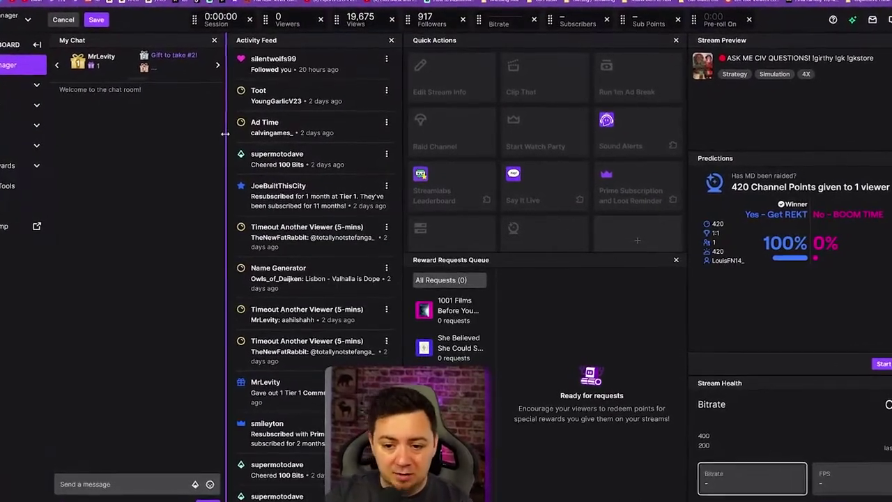
Drag the My Chat divider right so chat widens and the Activity Feed narrows
{"action": "left_click_drag", "start_coordinate": [224, 133], "coordinate": [320, 139]}
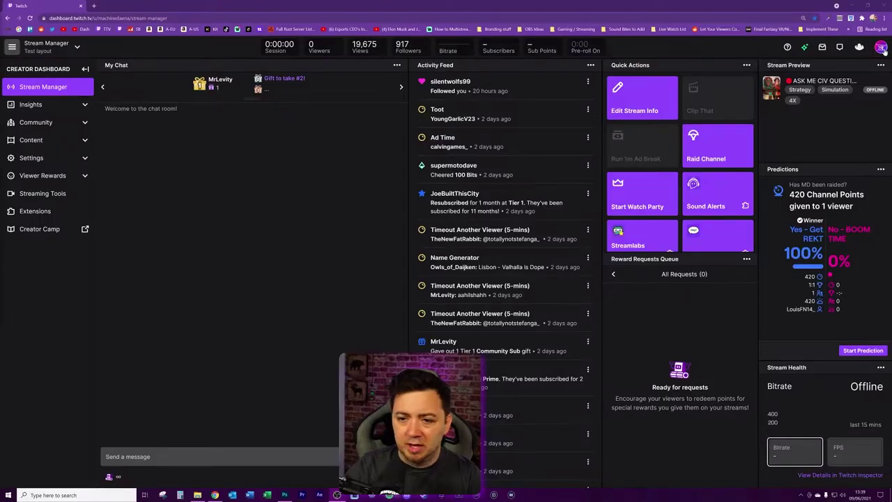
{"action": "left_click", "coordinate": [881, 48]}
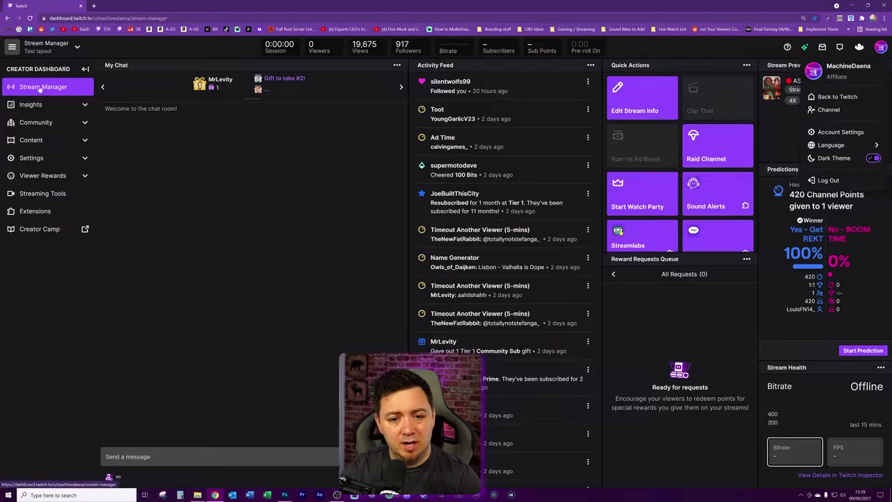
{"action": "left_click", "coordinate": [85, 70]}
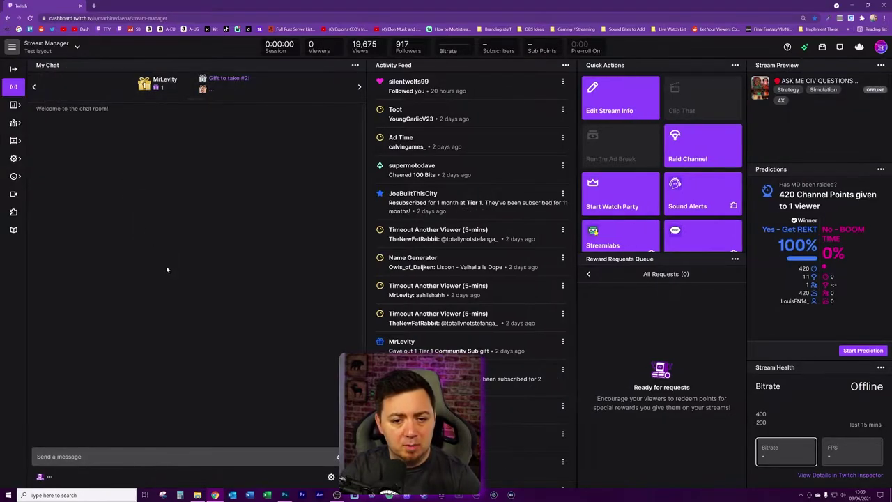
{"action": "left_click", "coordinate": [13, 70]}
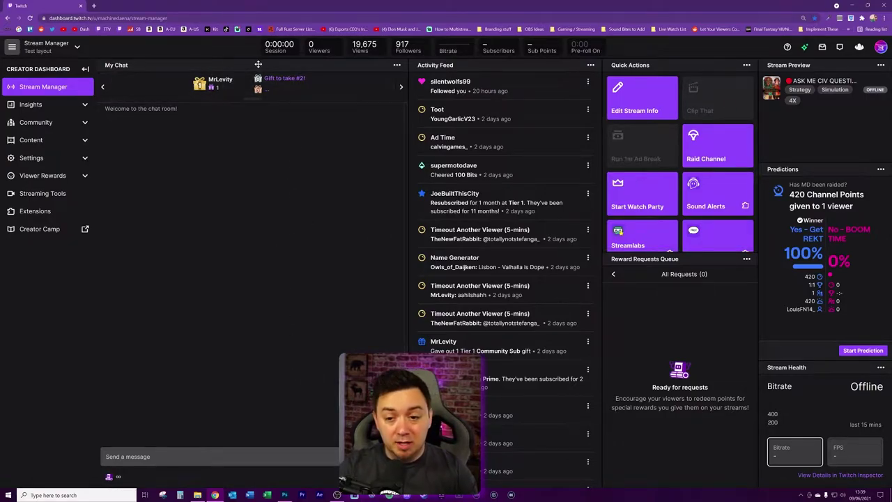
Widen and reposition My Chat in the left column, and move Followers to the first stats slot
{"action": "mouse_move", "coordinate": [258, 64]}
{"action": "left_mouse_down"}
{"action": "mouse_move", "coordinate": [651, 90]}
{"action": "mouse_move", "coordinate": [772, 313]}
{"action": "mouse_move", "coordinate": [334, 380]}
{"action": "mouse_move", "coordinate": [307, 245]}
{"action": "mouse_move", "coordinate": [230, 183]}
{"action": "mouse_move", "coordinate": [166, 178]}
{"action": "mouse_move", "coordinate": [333, 115]}
{"action": "left_mouse_up"}
{"action": "left_click_drag", "start_coordinate": [251, 136], "coordinate": [412, 163]}
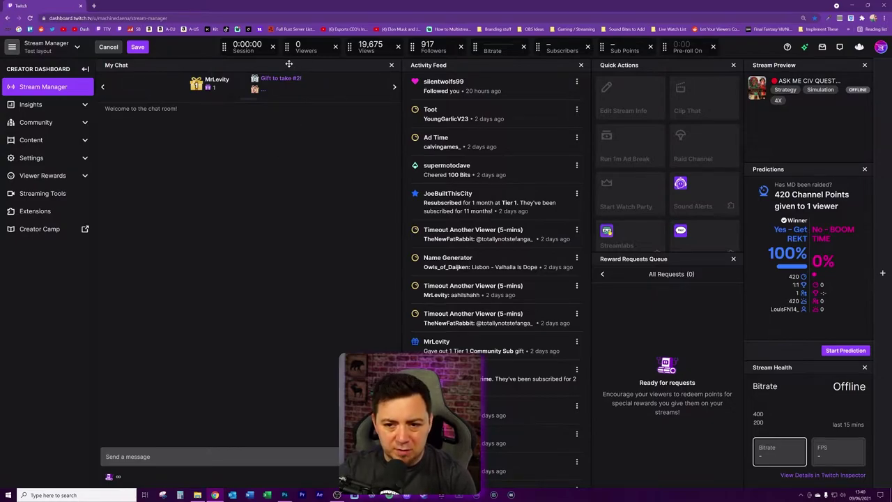
{"action": "left_click_drag", "start_coordinate": [293, 65], "coordinate": [324, 179]}
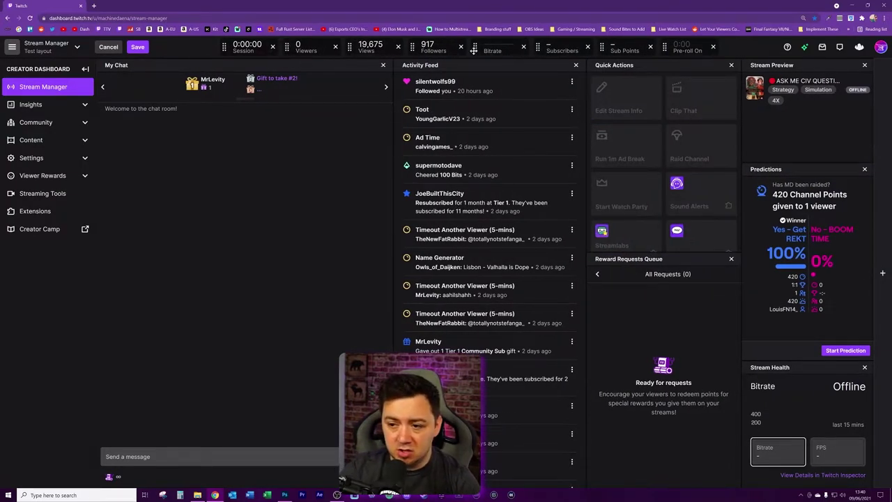
{"action": "left_click_drag", "start_coordinate": [438, 52], "coordinate": [254, 53]}
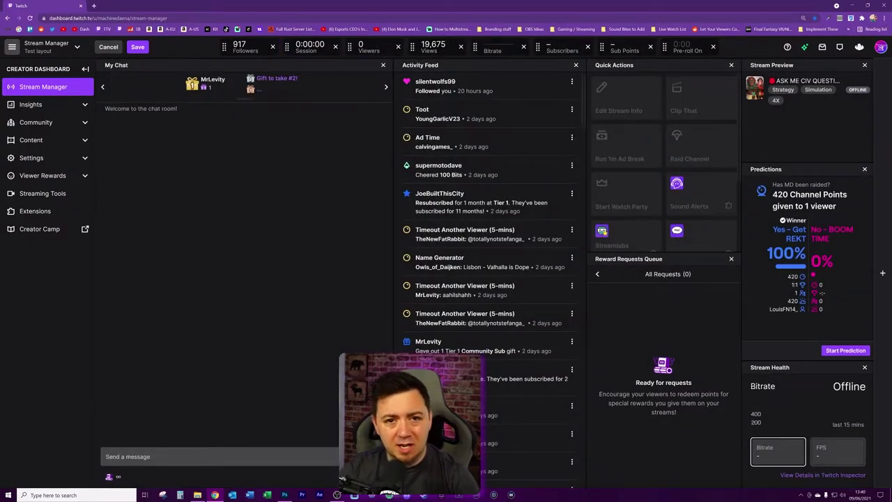
Add the Edit Stream Info panel below My Chat, then remove it again
{"action": "left_click", "coordinate": [882, 273]}
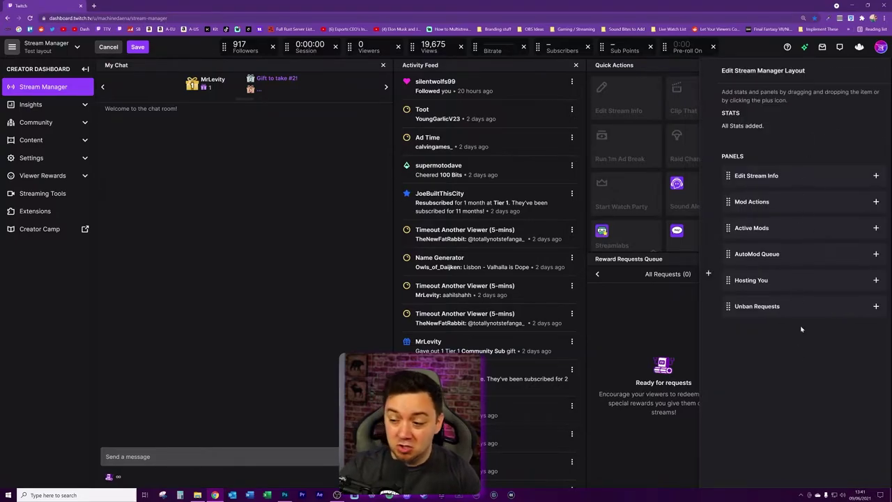
{"action": "left_click_drag", "start_coordinate": [729, 176], "coordinate": [377, 222]}
{"action": "left_click_drag", "start_coordinate": [317, 351], "coordinate": [206, 403]}
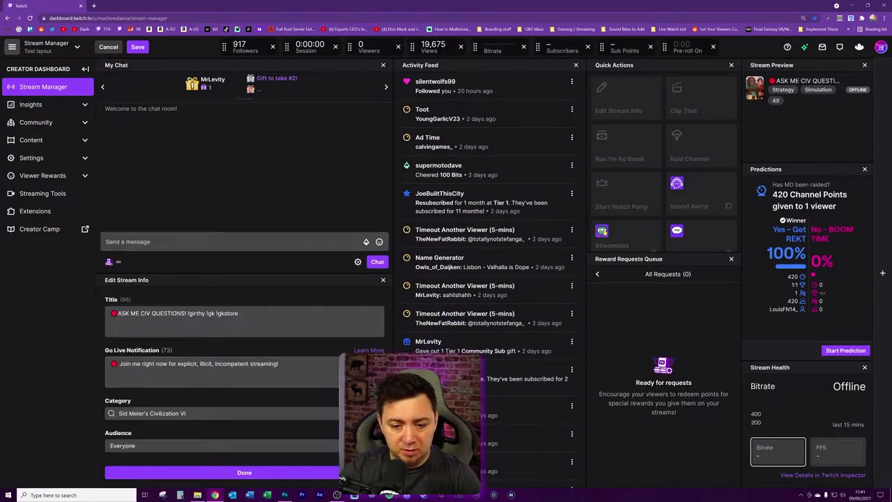
{"action": "left_click", "coordinate": [383, 281]}
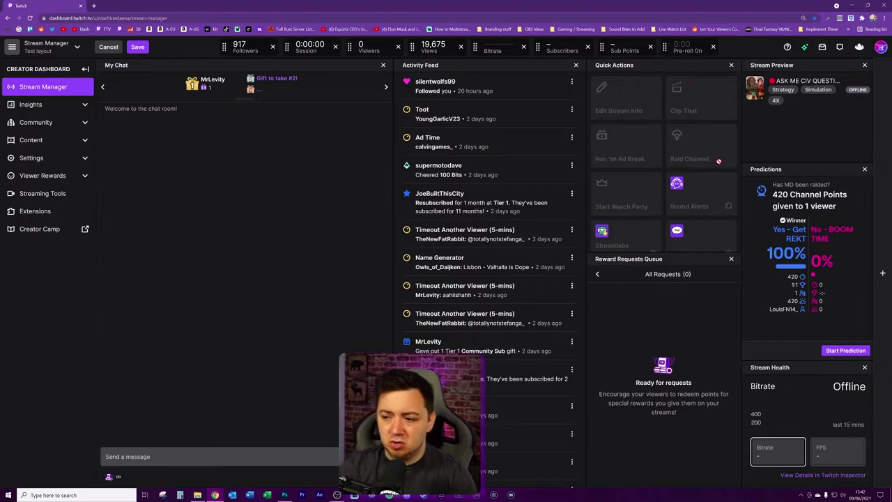
Scroll through the dashboard, then open and close the addable panels list
{"action": "scroll", "coordinate": [660, 85], "scroll_direction": "down", "scroll_amount": 3}
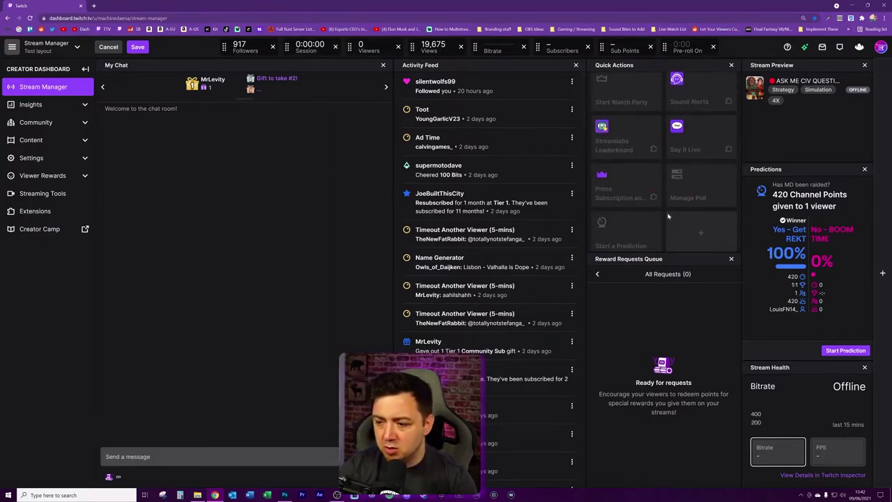
{"action": "scroll", "coordinate": [709, 188], "scroll_direction": "up", "scroll_amount": 3}
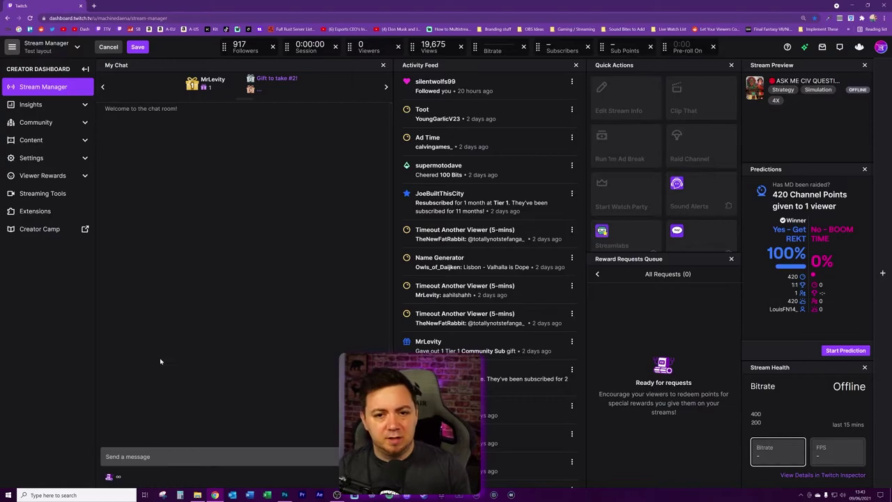
{"action": "left_click", "coordinate": [882, 273]}
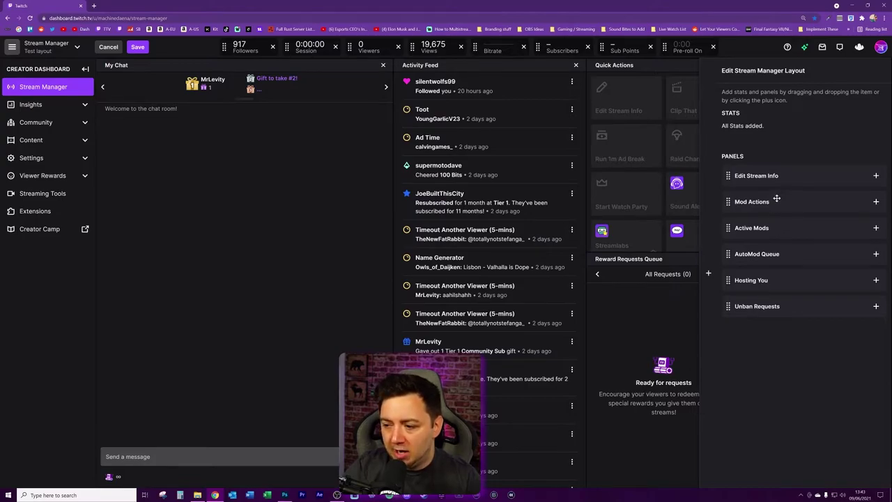
{"action": "left_click", "coordinate": [582, 130]}
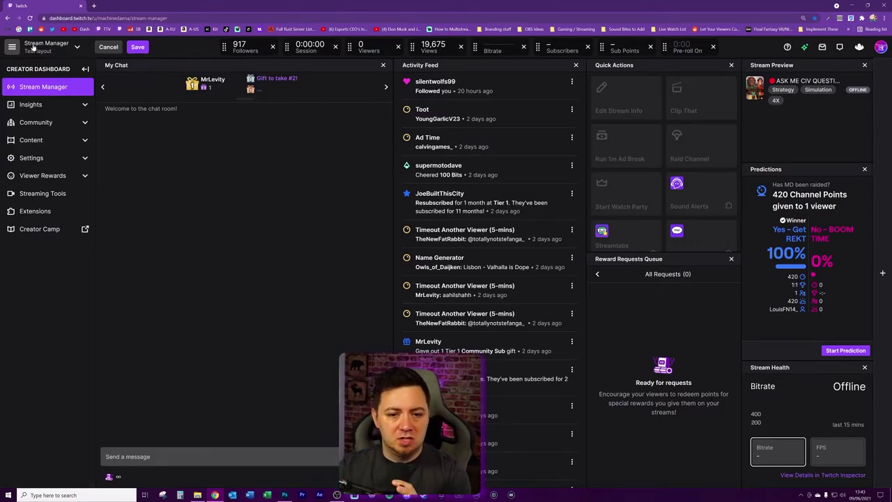
Switch to MD - Main Stream Layout, cancelling a rename, and reopen the layouts list
{"action": "left_click", "coordinate": [77, 48]}
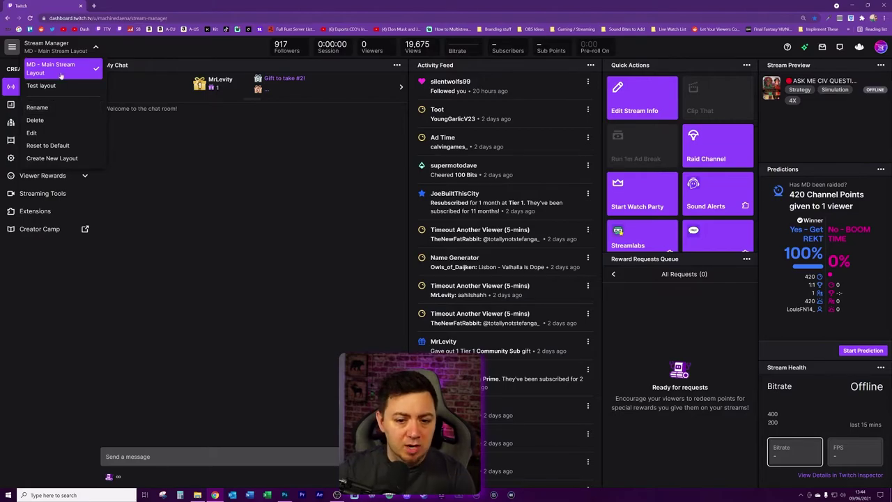
{"action": "left_click", "coordinate": [50, 109]}
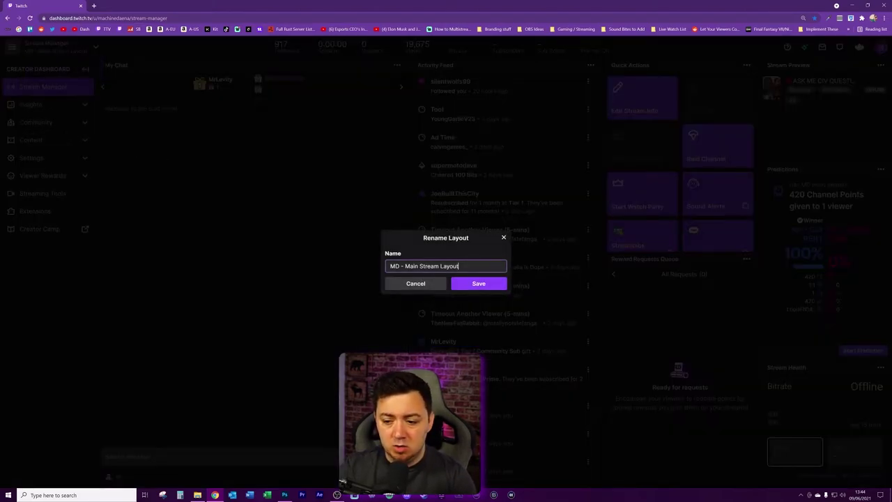
{"action": "left_click", "coordinate": [418, 284]}
{"action": "left_click", "coordinate": [95, 46]}
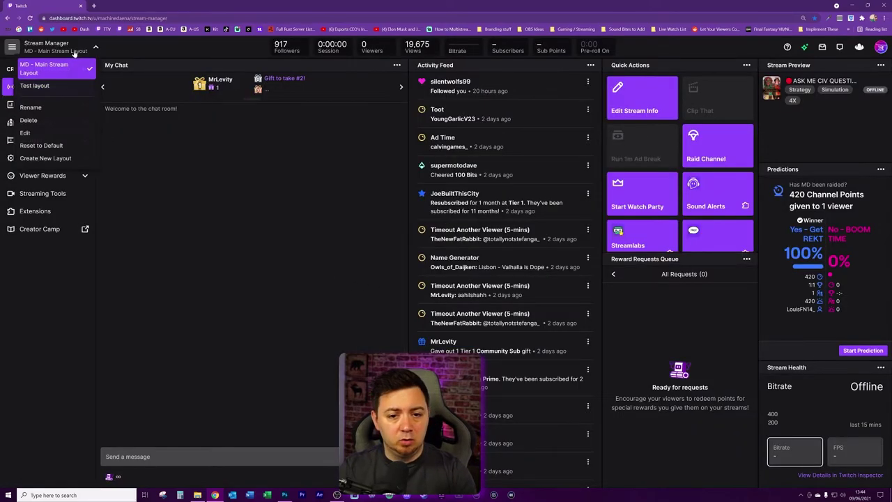
Create a new layout named 'Test 2' and keep it as the active layout
{"action": "left_click", "coordinate": [50, 159]}
{"action": "key", "text": "ctrl+a"}
{"action": "type", "text": "Test "}
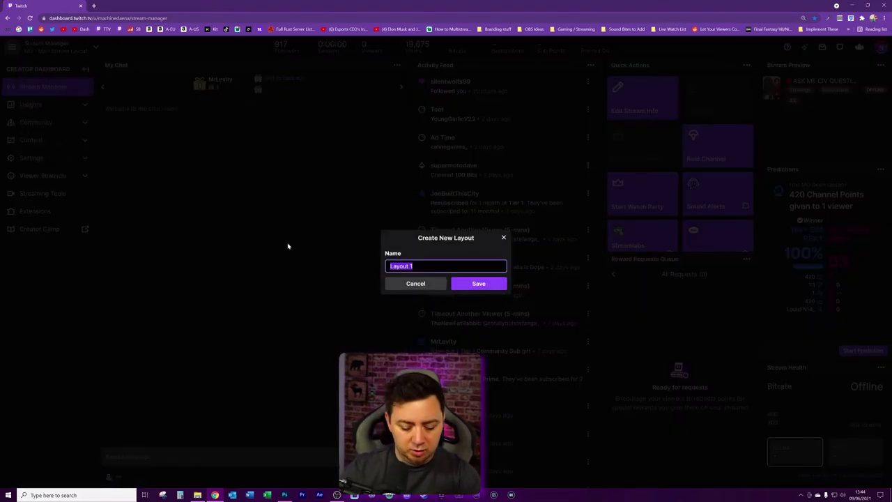
{"action": "type", "text": "2"}
{"action": "key", "text": "Return"}
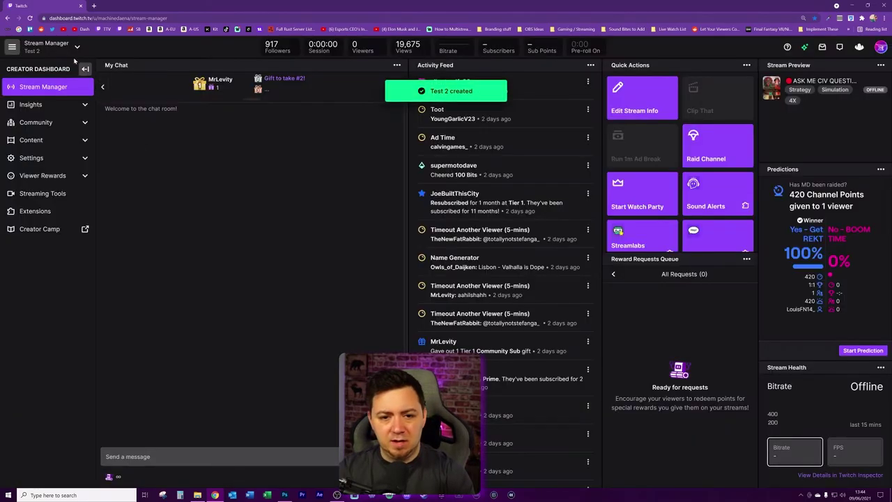
{"action": "left_click", "coordinate": [76, 47]}
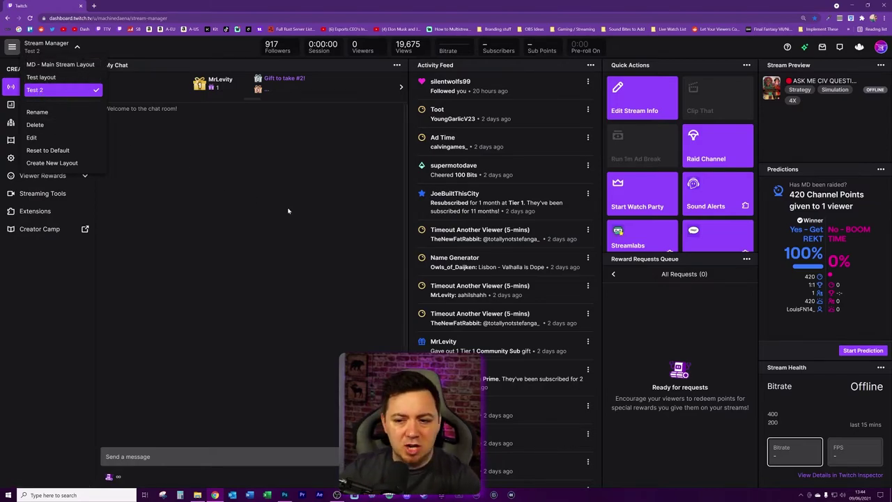
{"action": "left_click", "coordinate": [39, 91]}
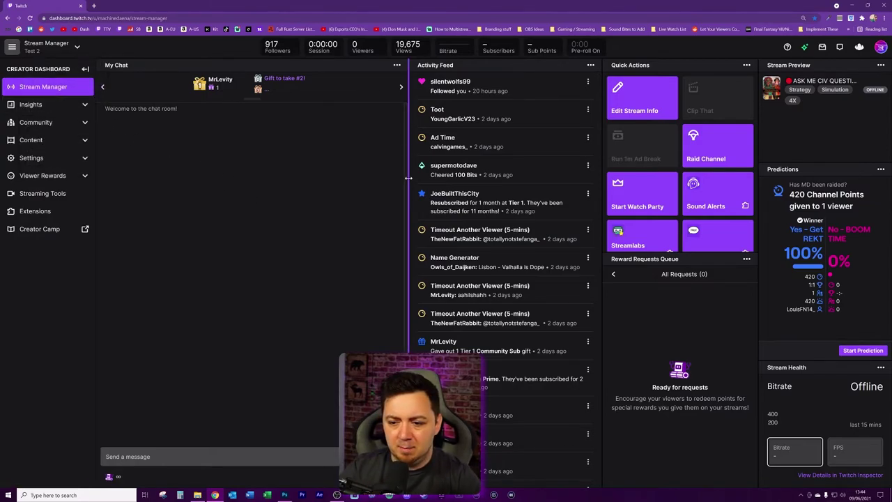
Add an Active Mods panel below My Chat in Test 2, adjust the chat width, and save
{"action": "left_click_drag", "start_coordinate": [405, 178], "coordinate": [315, 178]}
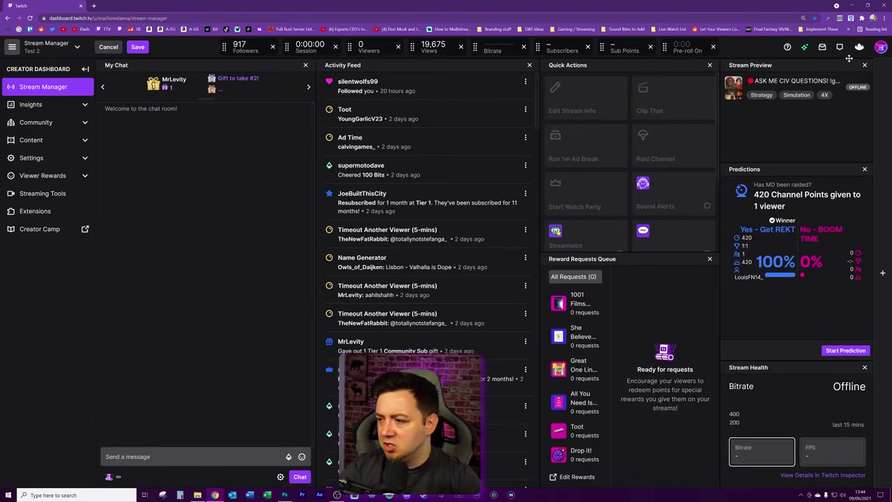
{"action": "left_click", "coordinate": [882, 273]}
{"action": "left_click_drag", "start_coordinate": [749, 232], "coordinate": [200, 375]}
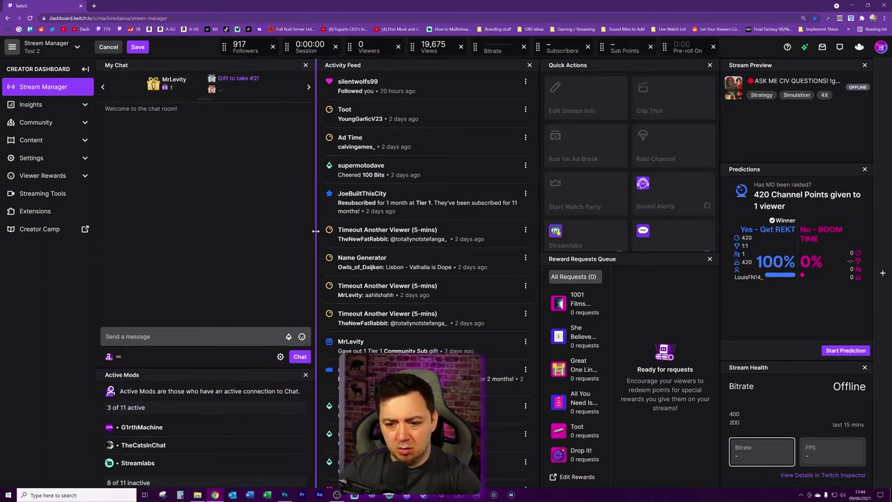
{"action": "left_click_drag", "start_coordinate": [315, 234], "coordinate": [361, 231]}
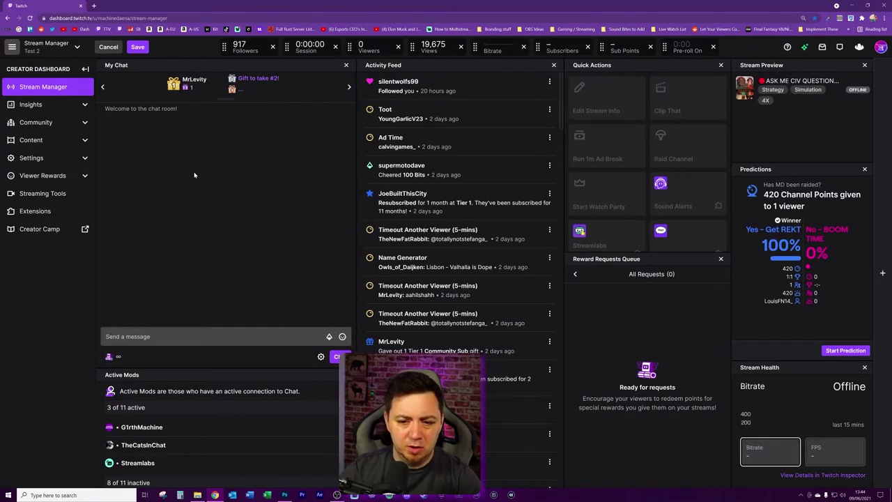
{"action": "left_click", "coordinate": [137, 46]}
Switch to MD - Main Stream Layout, then back to Test 2
{"action": "left_click", "coordinate": [43, 50]}
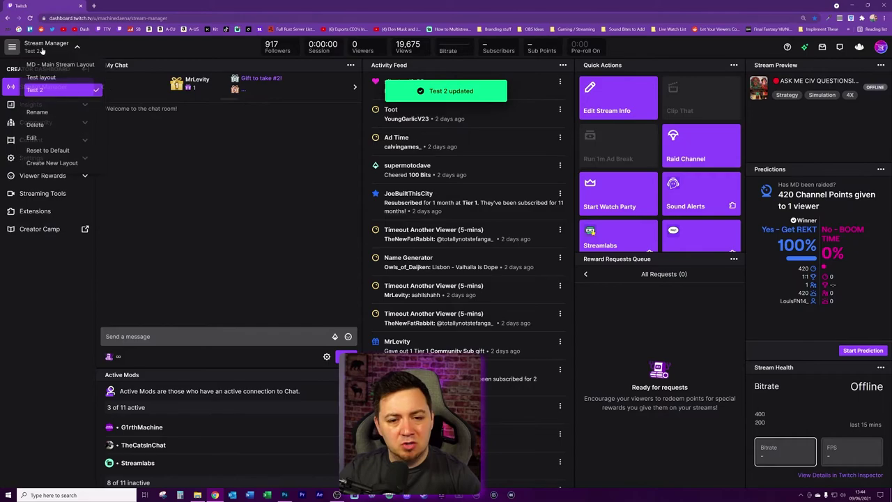
{"action": "left_click", "coordinate": [61, 65]}
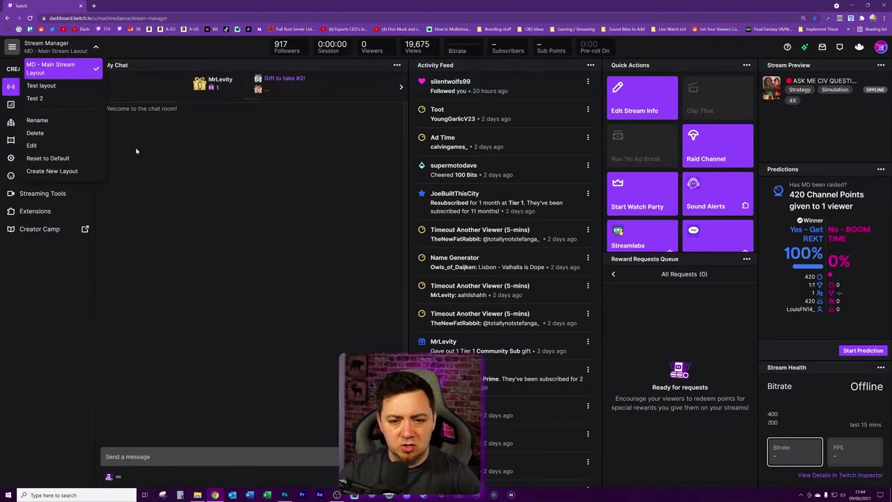
{"action": "left_click", "coordinate": [35, 99]}
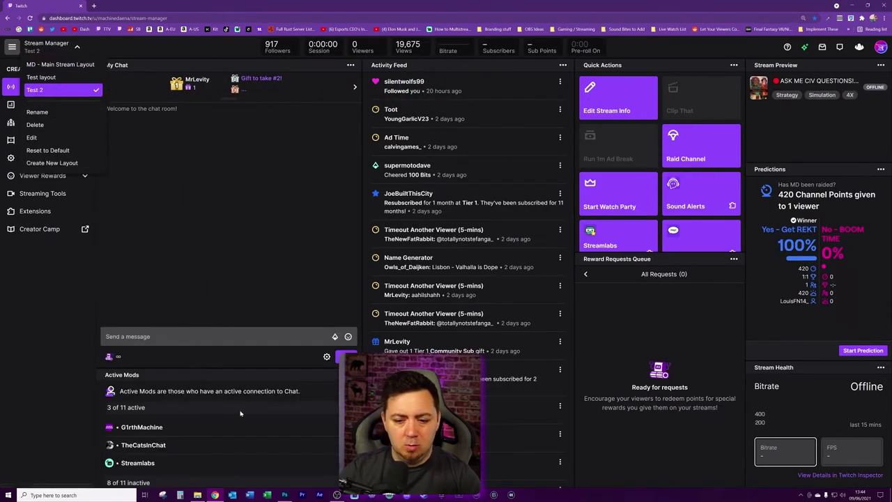